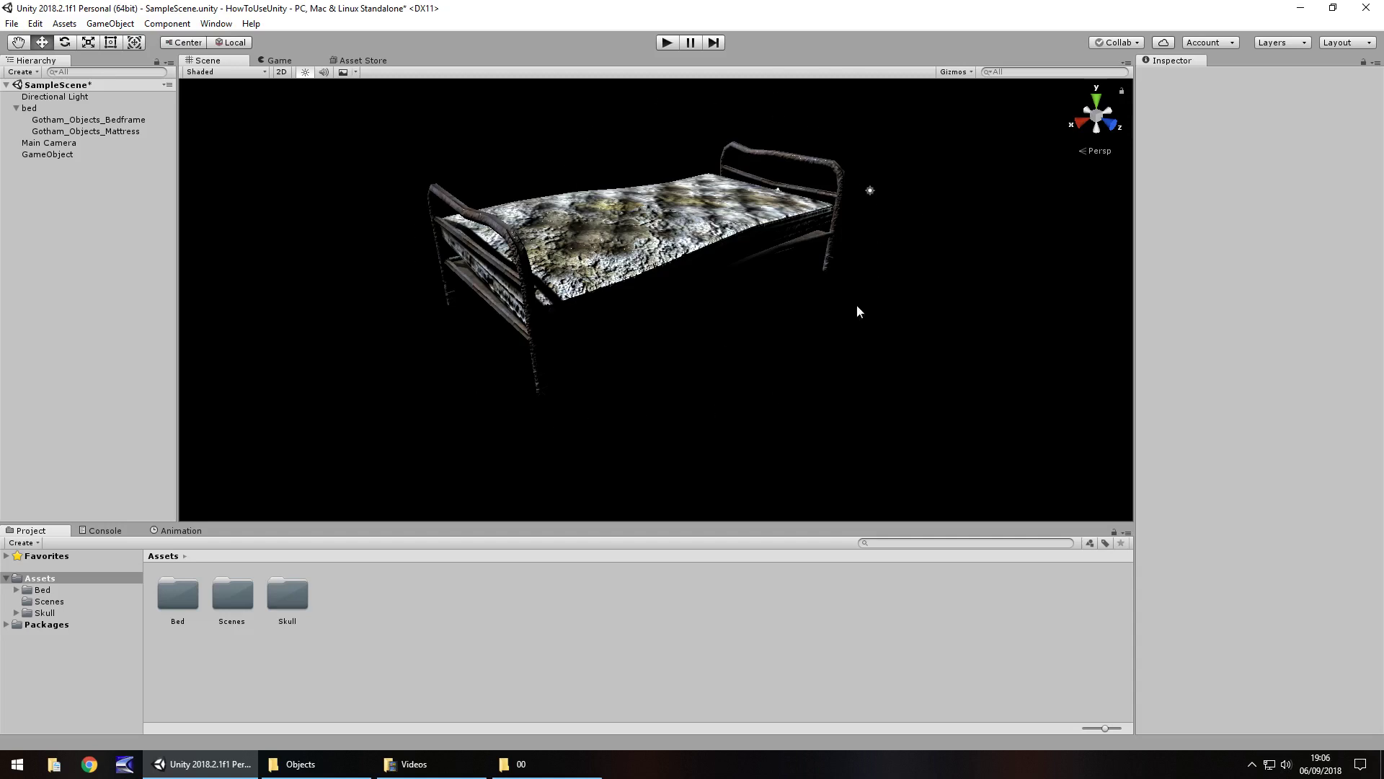
Step: Select Directional Light to view its Transform and Mixed-mode Light settings
{"action": "left_click", "coordinate": [50, 96]}
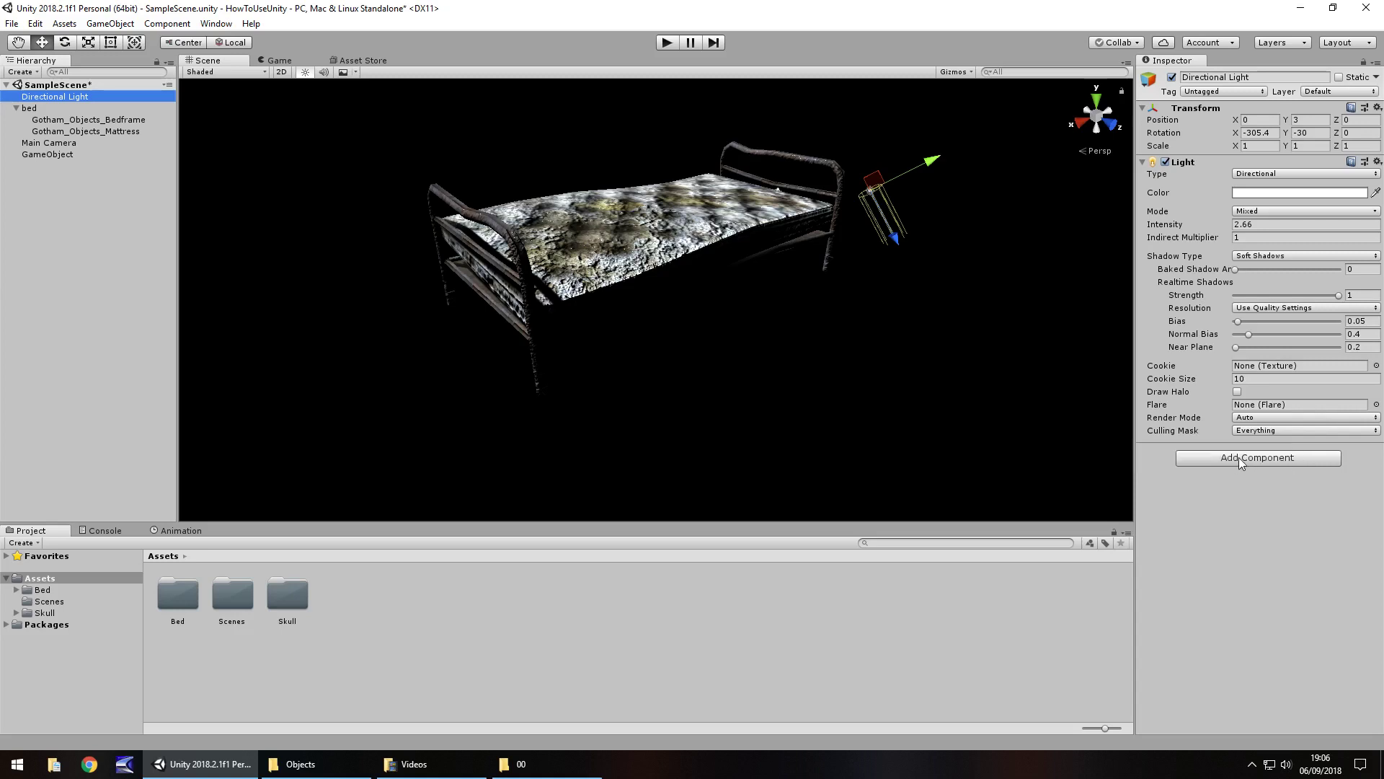
{"action": "left_click", "coordinate": [1239, 457]}
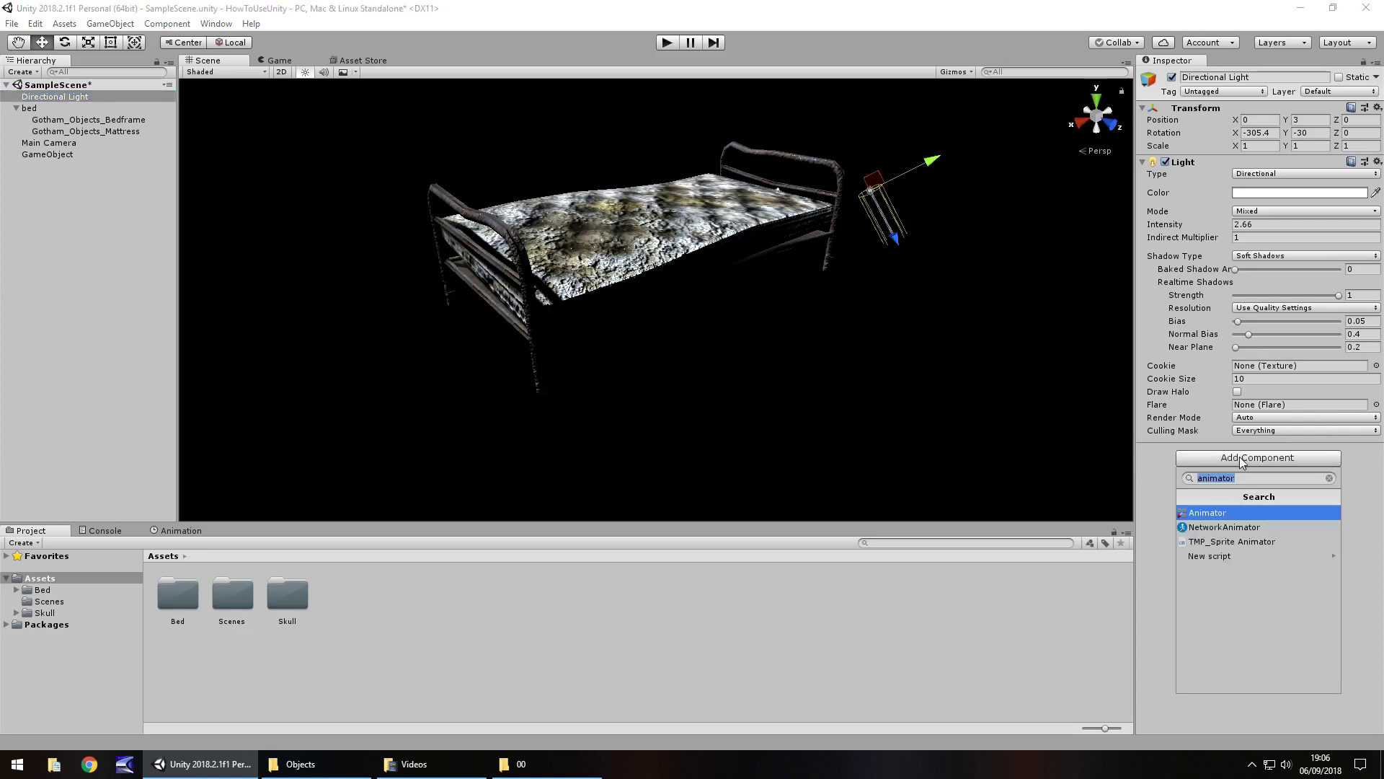
{"action": "key", "text": "BackSpace"}
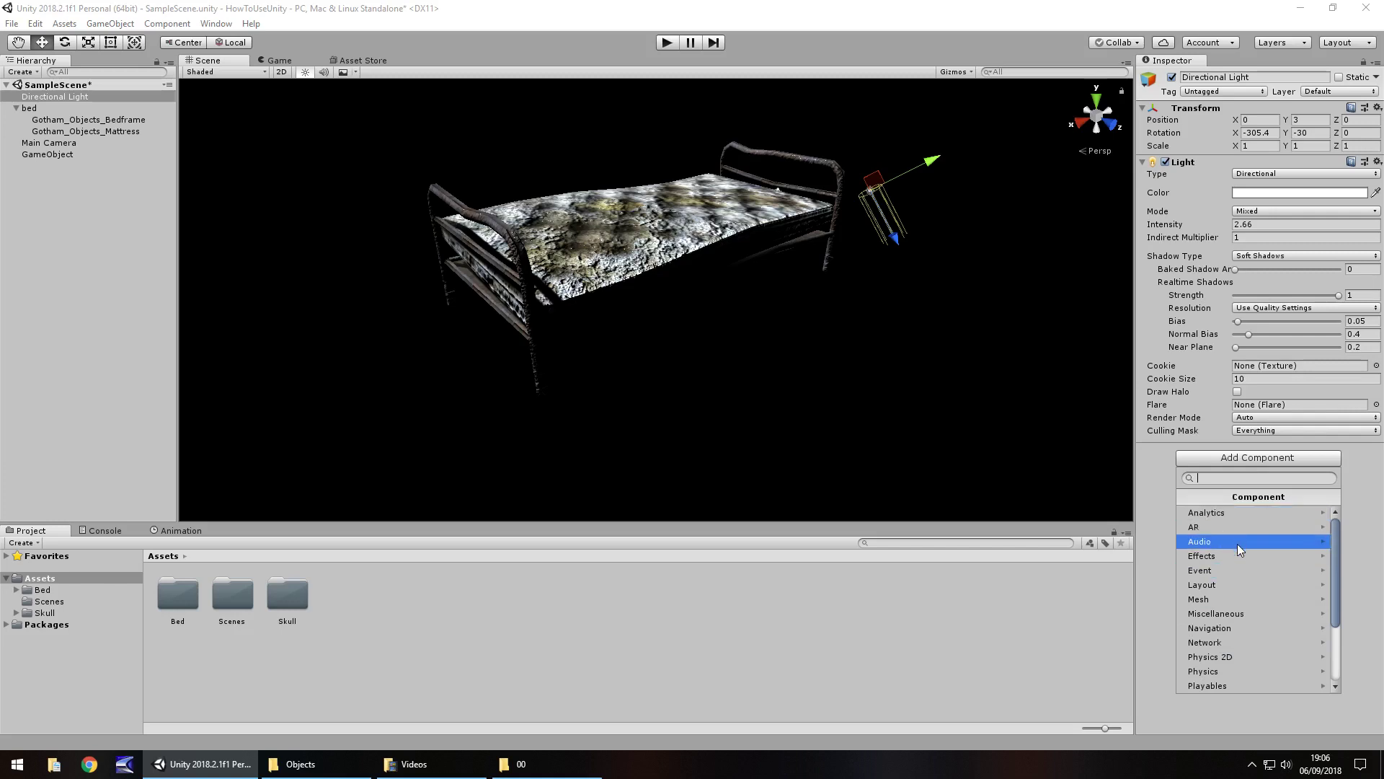
{"action": "left_click", "coordinate": [1217, 670]}
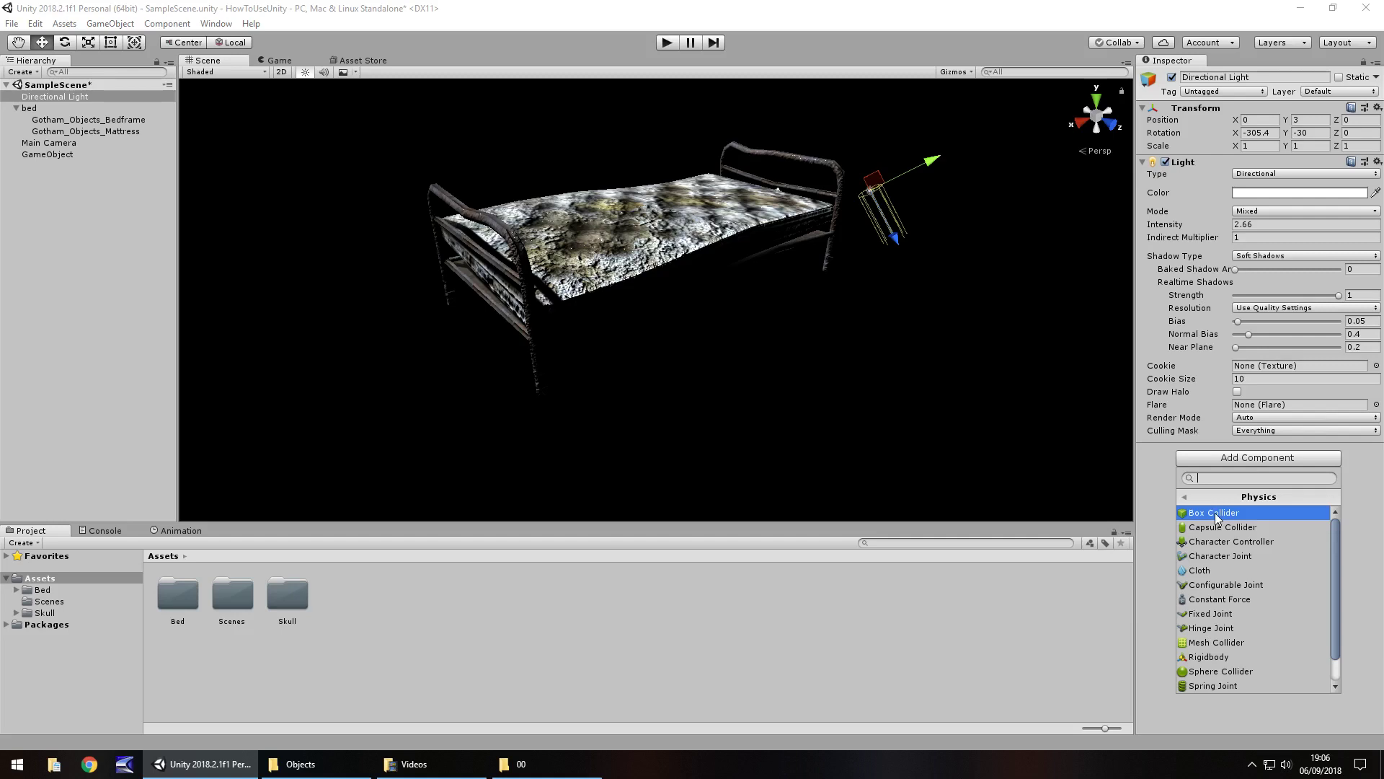
{"action": "left_click", "coordinate": [1183, 496]}
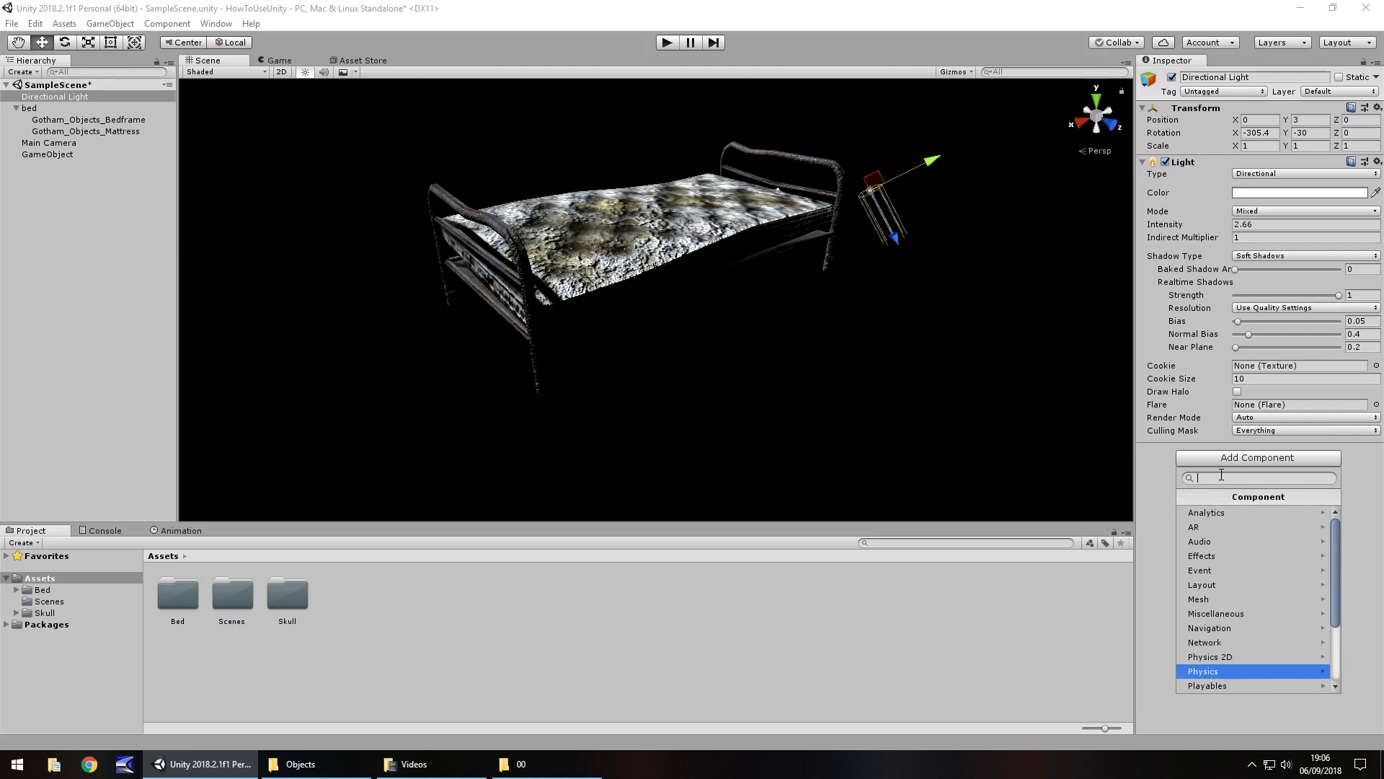
{"action": "type", "text": "anim"}
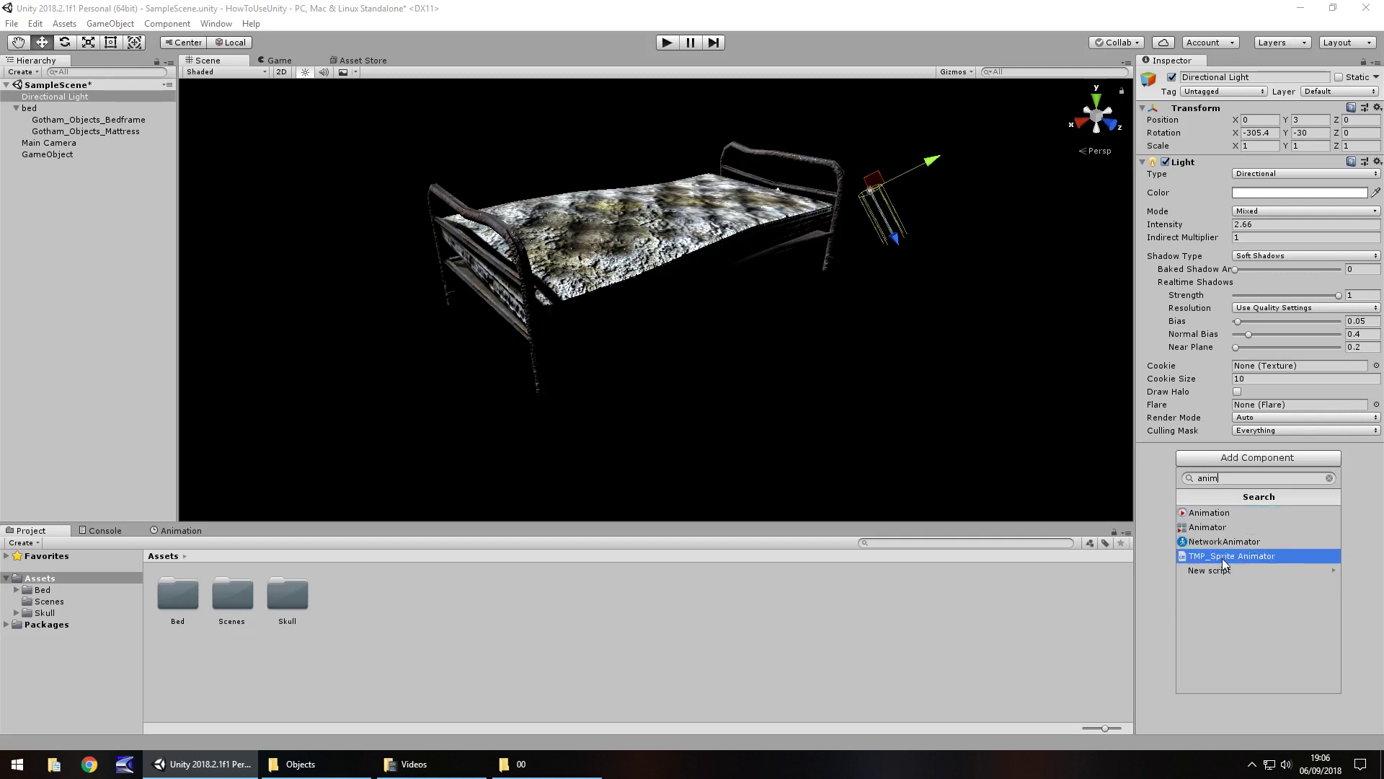
{"action": "key", "text": "BackSpace"}
{"action": "key", "text": "BackSpace"}
{"action": "key", "text": "BackSpace"}
{"action": "key", "text": "BackSpace"}
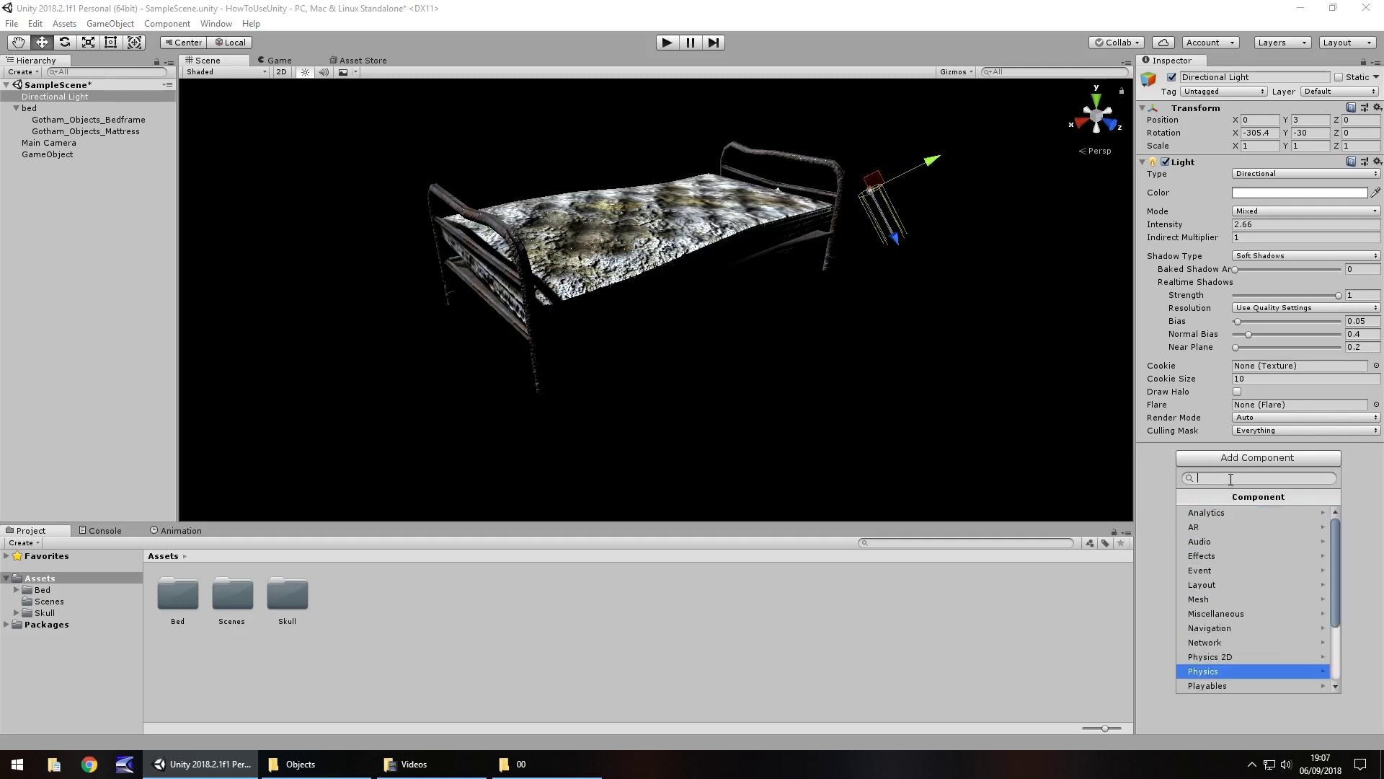
{"action": "left_click", "coordinate": [1170, 503]}
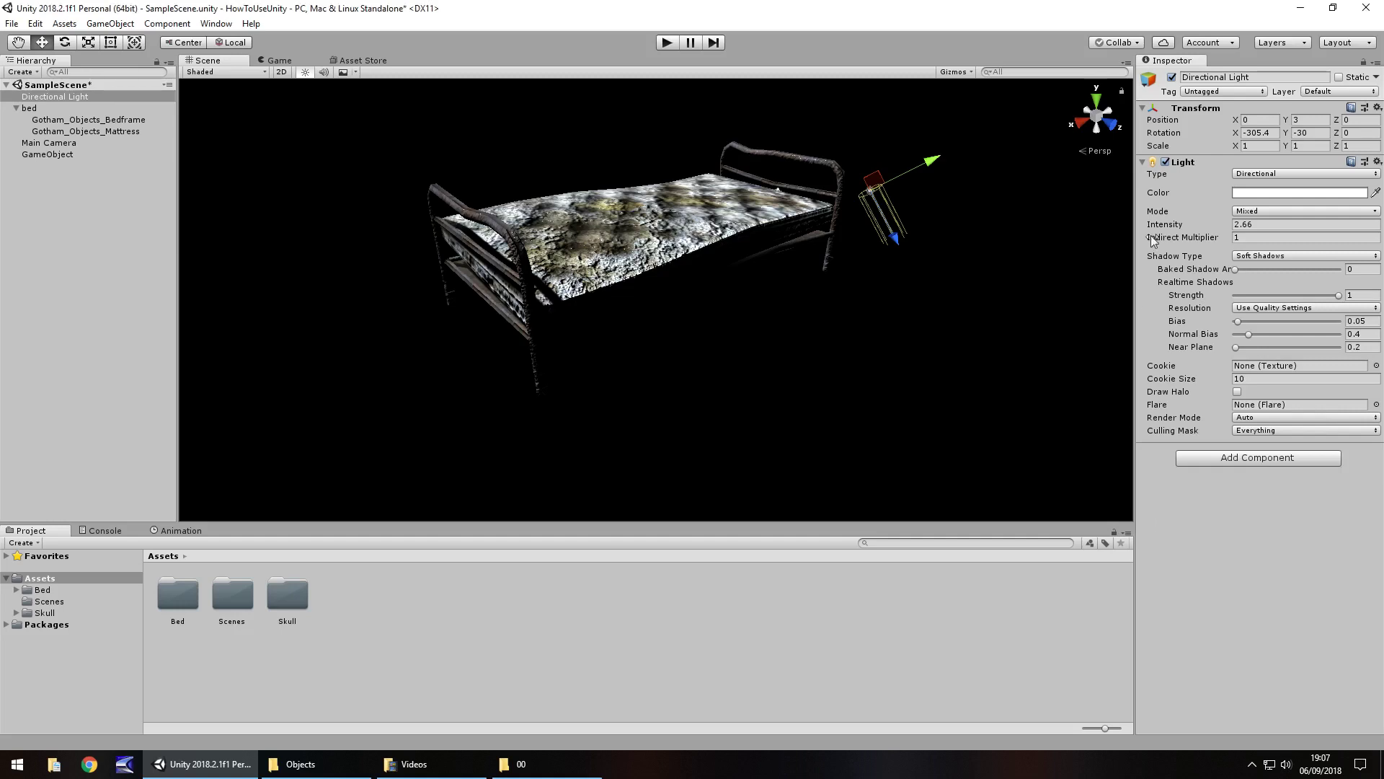
Step: Fold and unfold the Light component's properties, then select the bed object
{"action": "left_click", "coordinate": [1142, 165]}
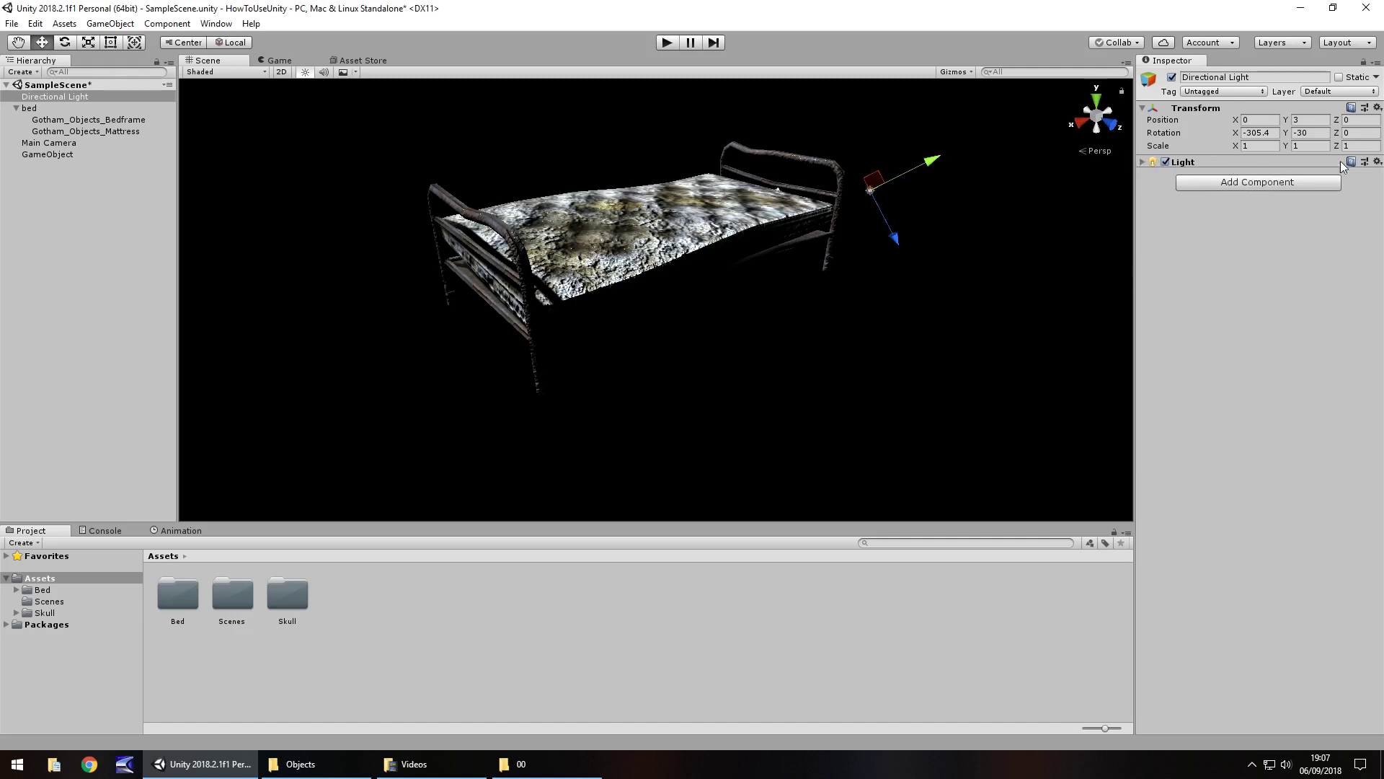
{"action": "left_click", "coordinate": [1142, 162]}
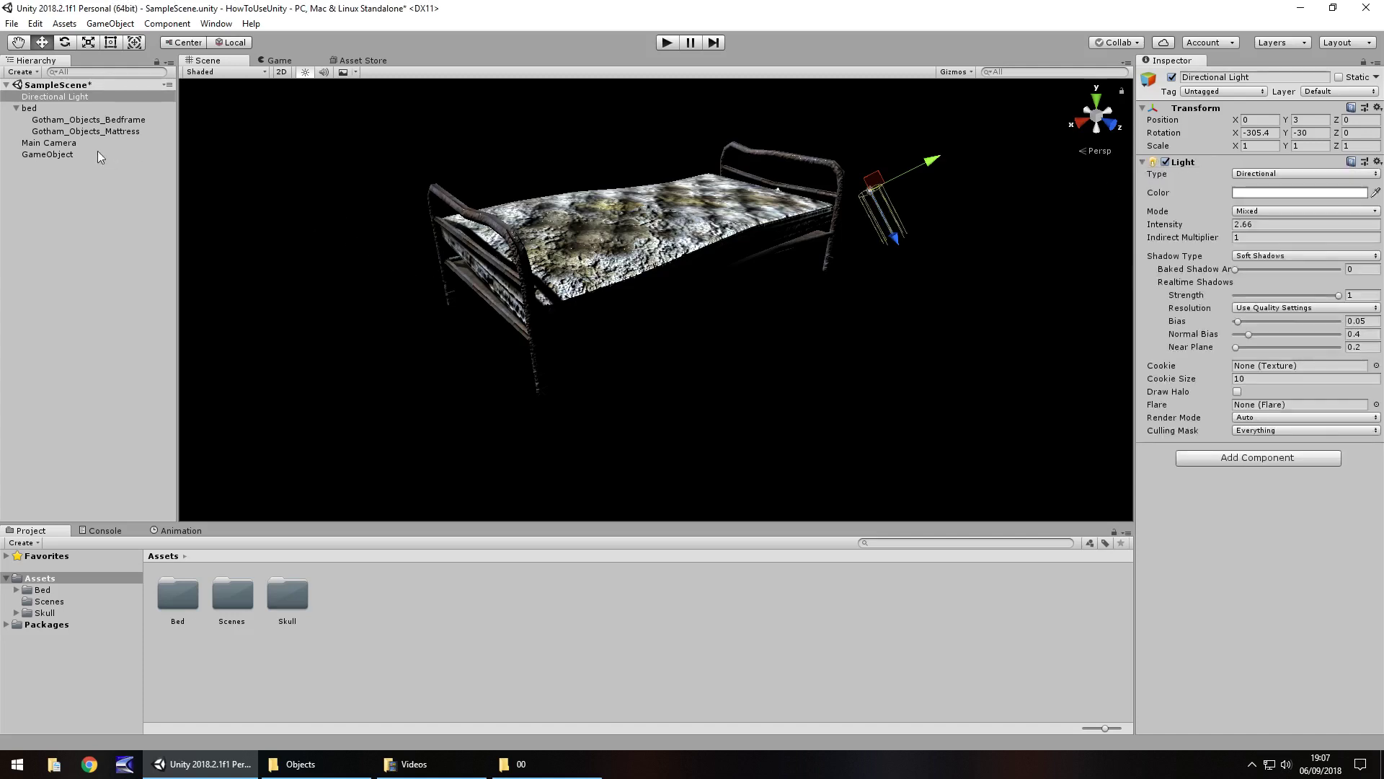
{"action": "left_click", "coordinate": [31, 108]}
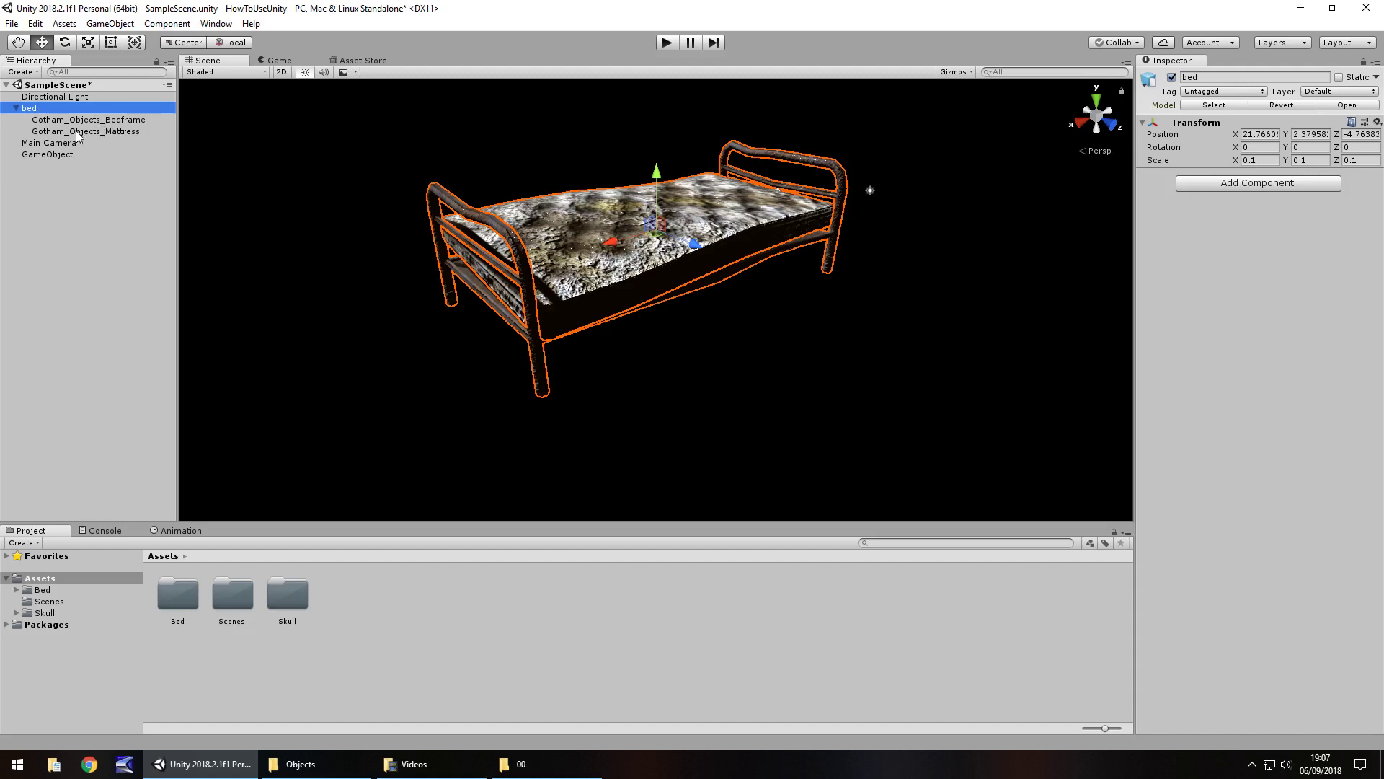
Step: Select Gotham_Objects_Mattress and collapse its Standard-shader material properties
{"action": "left_click", "coordinate": [94, 131]}
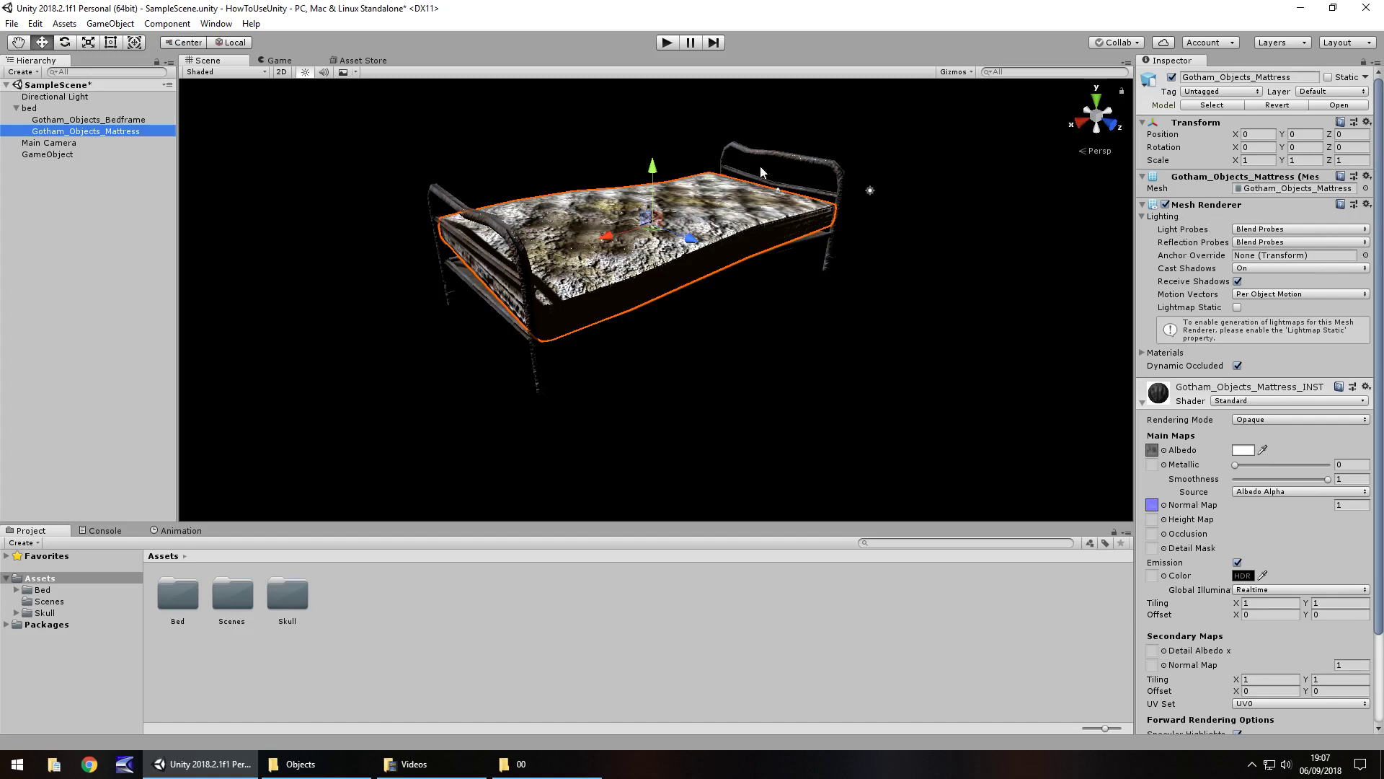
{"action": "left_click", "coordinate": [1143, 404]}
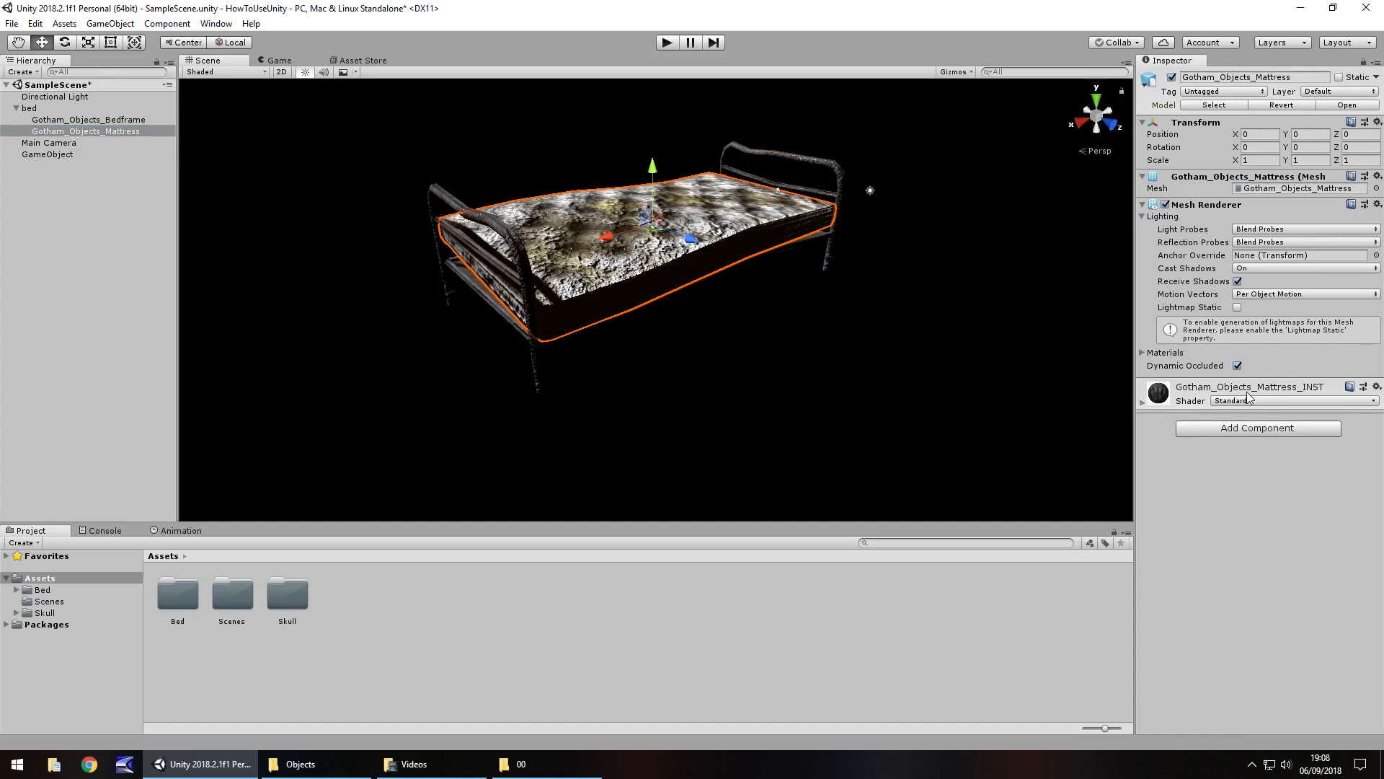
Step: Add a Physics Box Collider to the mattress
{"action": "left_click", "coordinate": [1239, 429]}
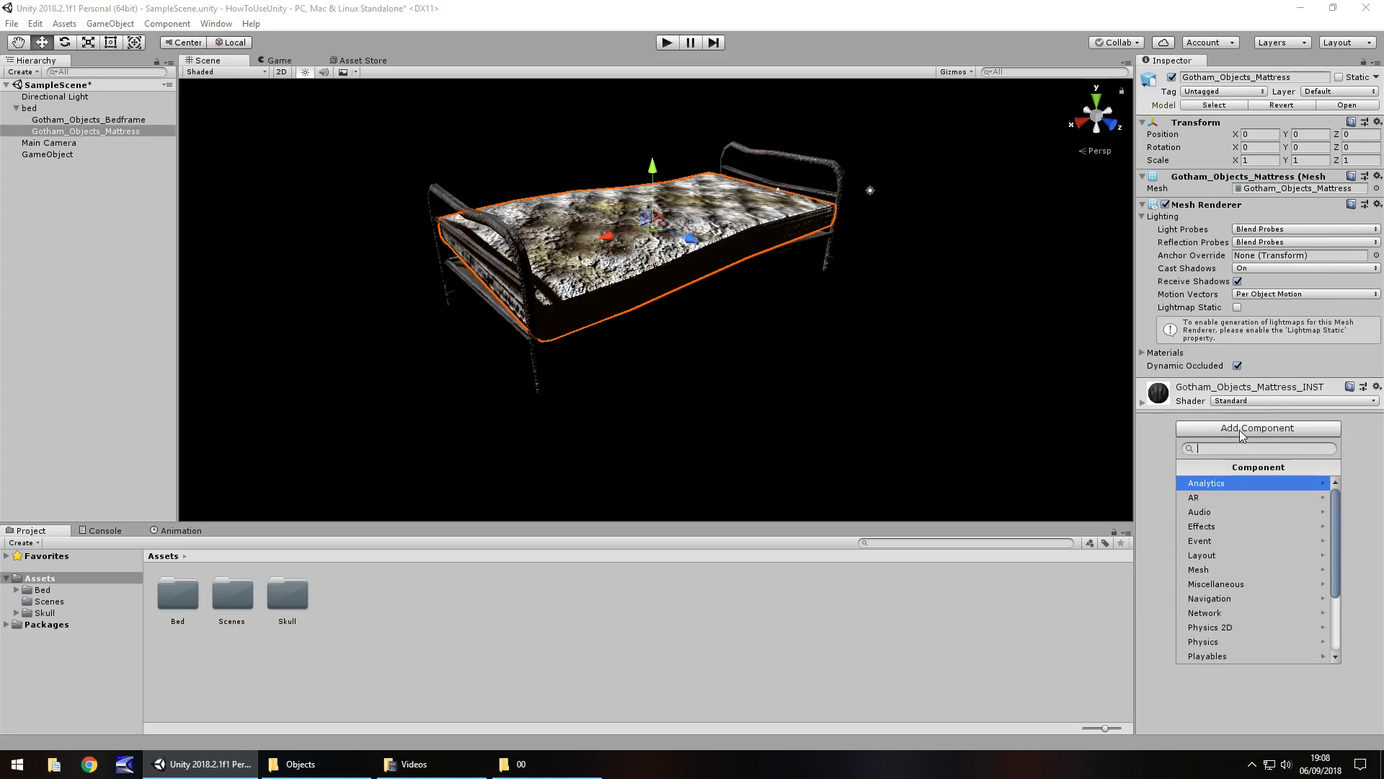
{"action": "left_click", "coordinate": [1290, 641]}
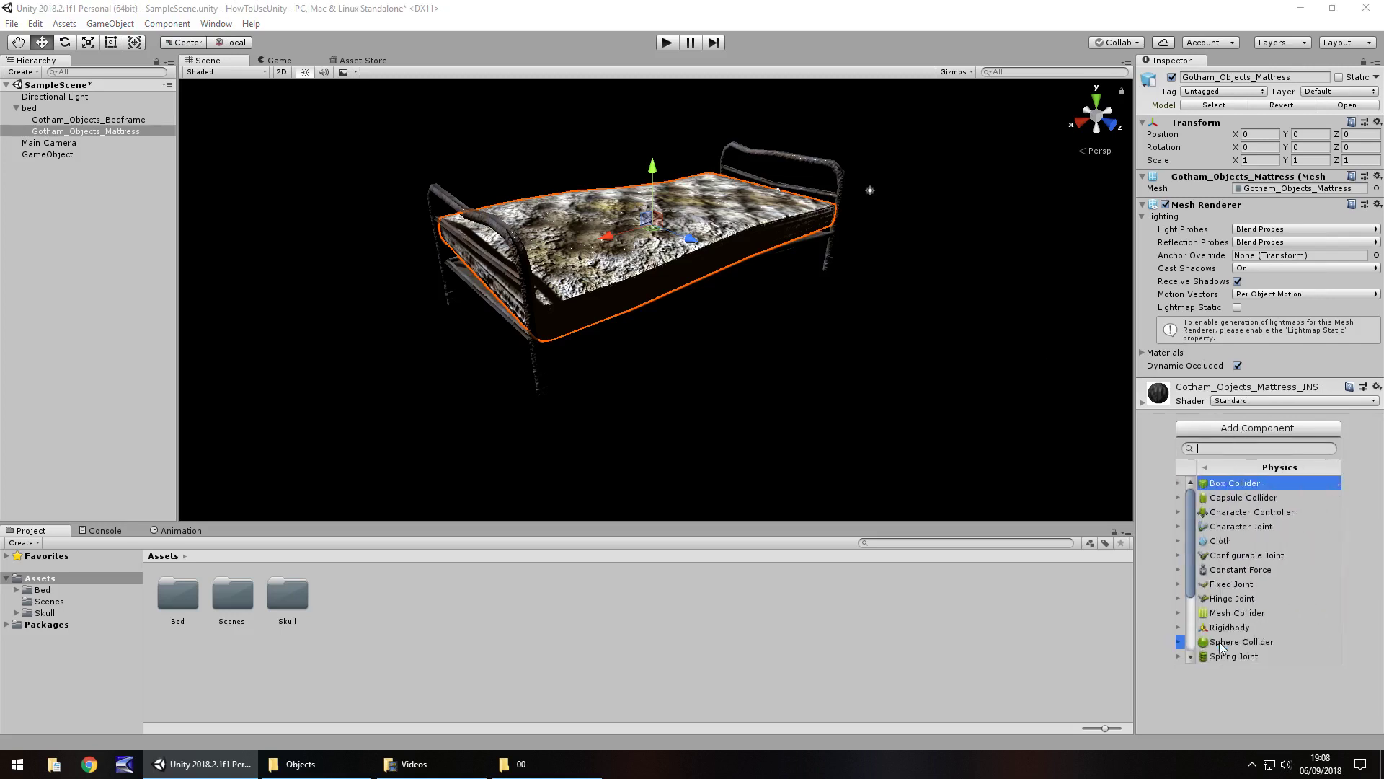
{"action": "left_click", "coordinate": [1230, 487]}
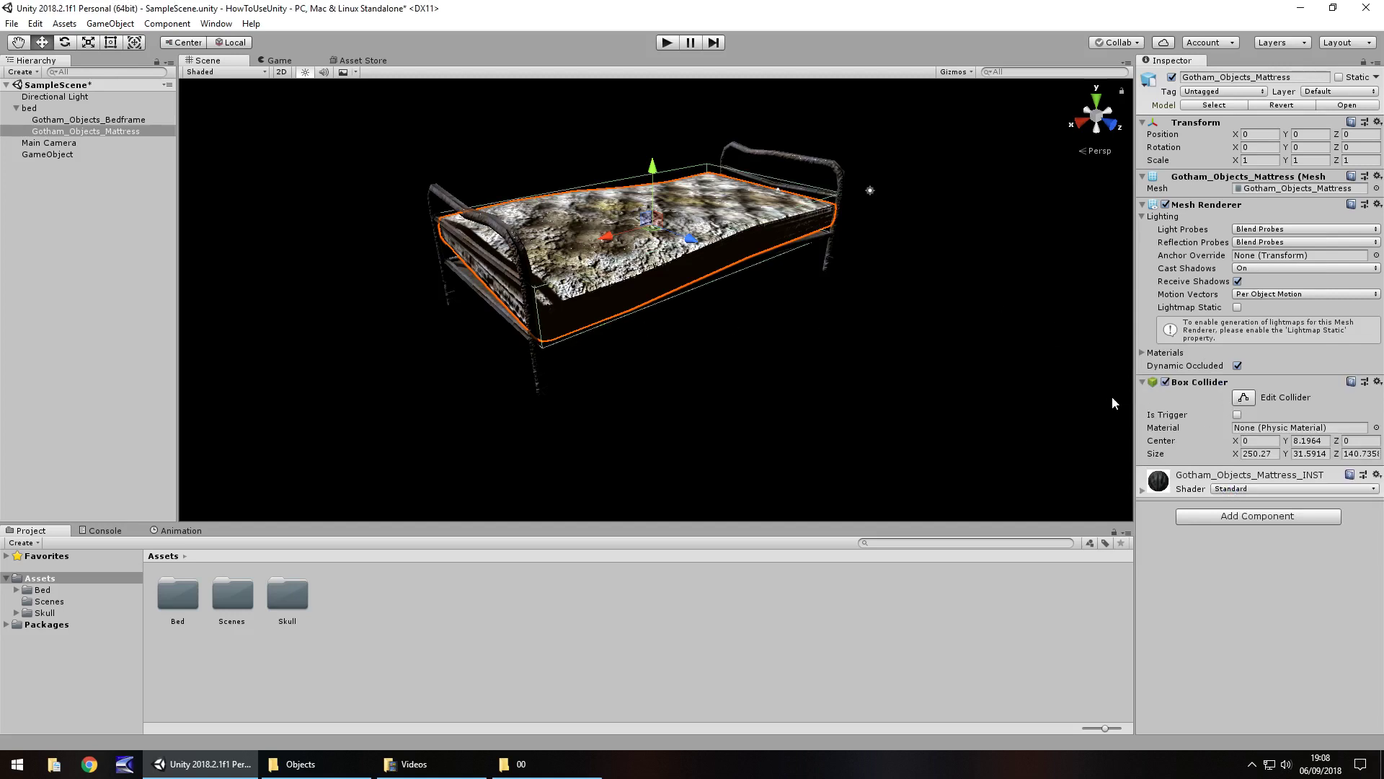
Step: Add a Physics Rigidbody with gravity and mass 1 to the mattress
{"action": "left_click", "coordinate": [1245, 517]}
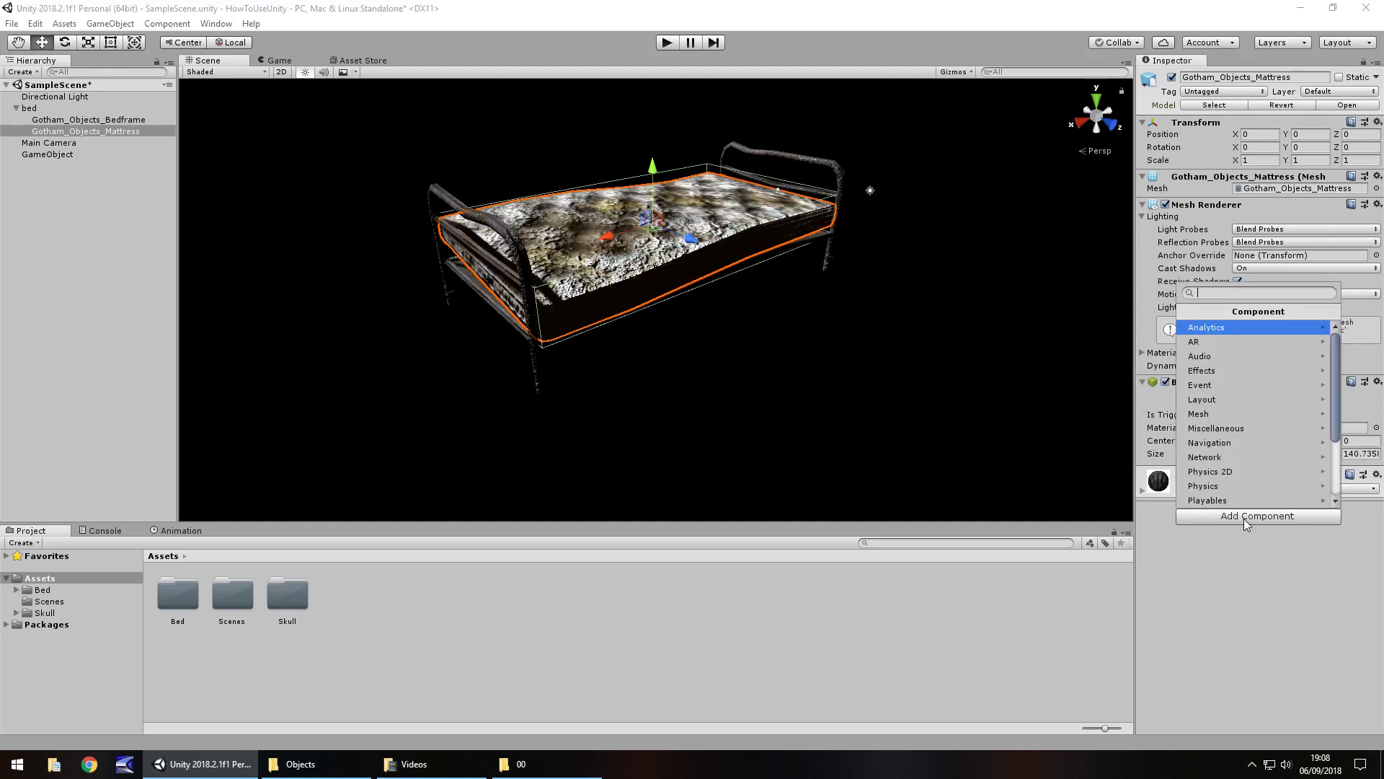
{"action": "left_click", "coordinate": [1219, 485]}
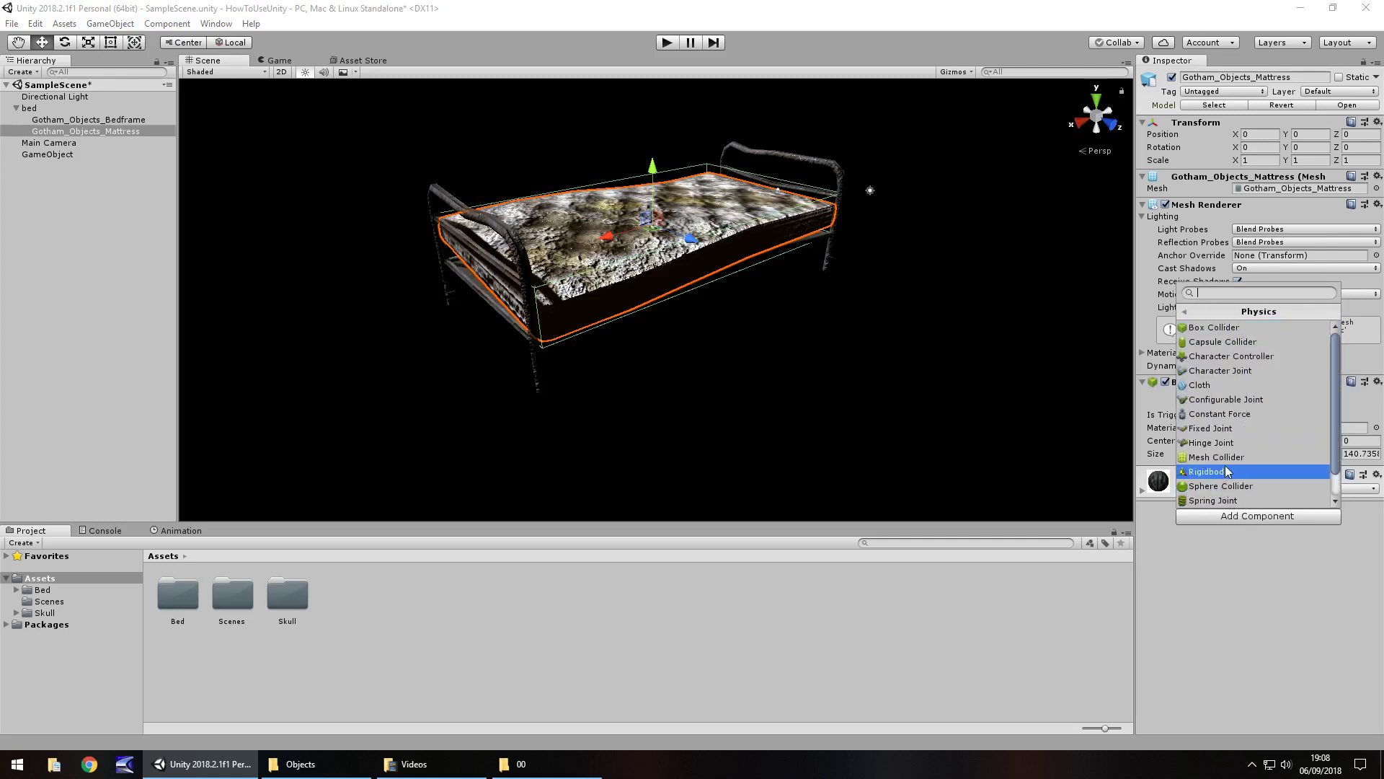
{"action": "left_click", "coordinate": [1218, 444]}
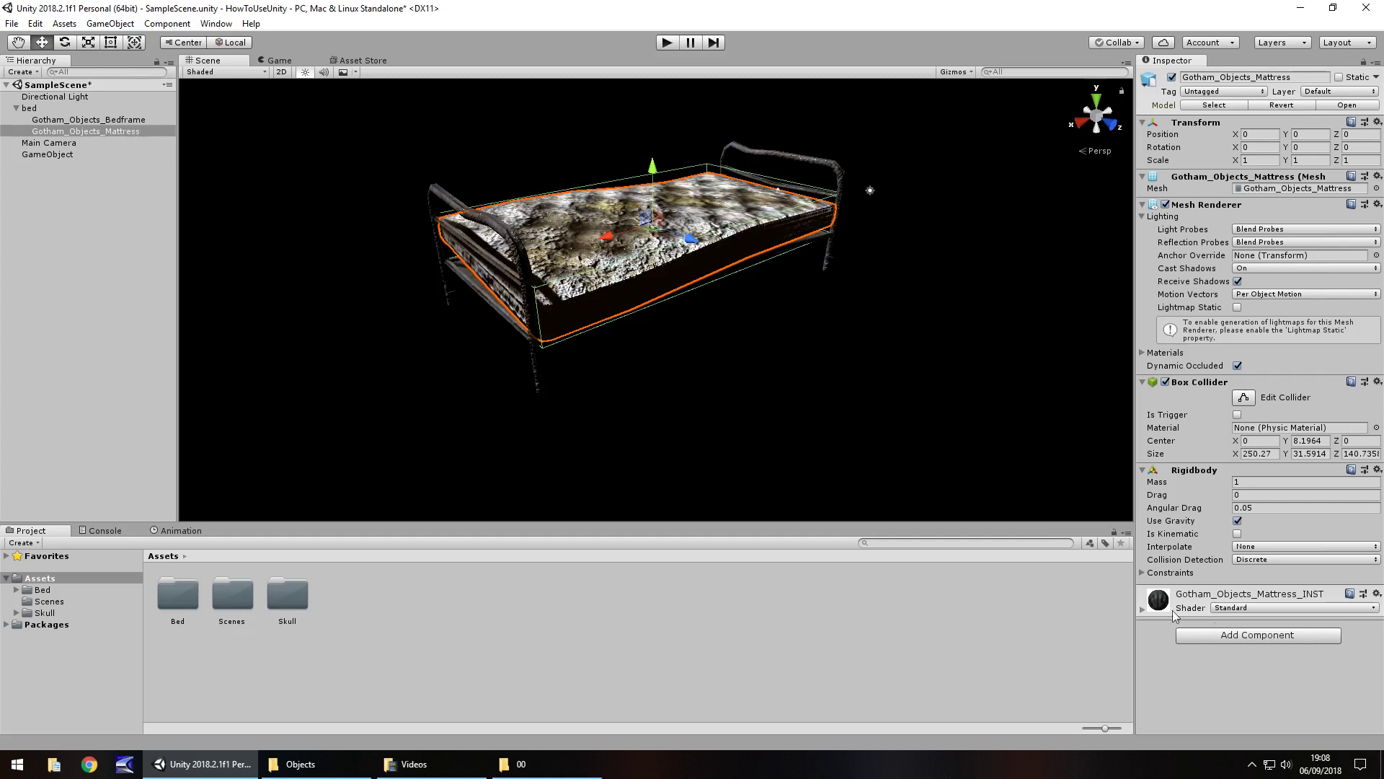
{"action": "left_click", "coordinate": [1261, 635]}
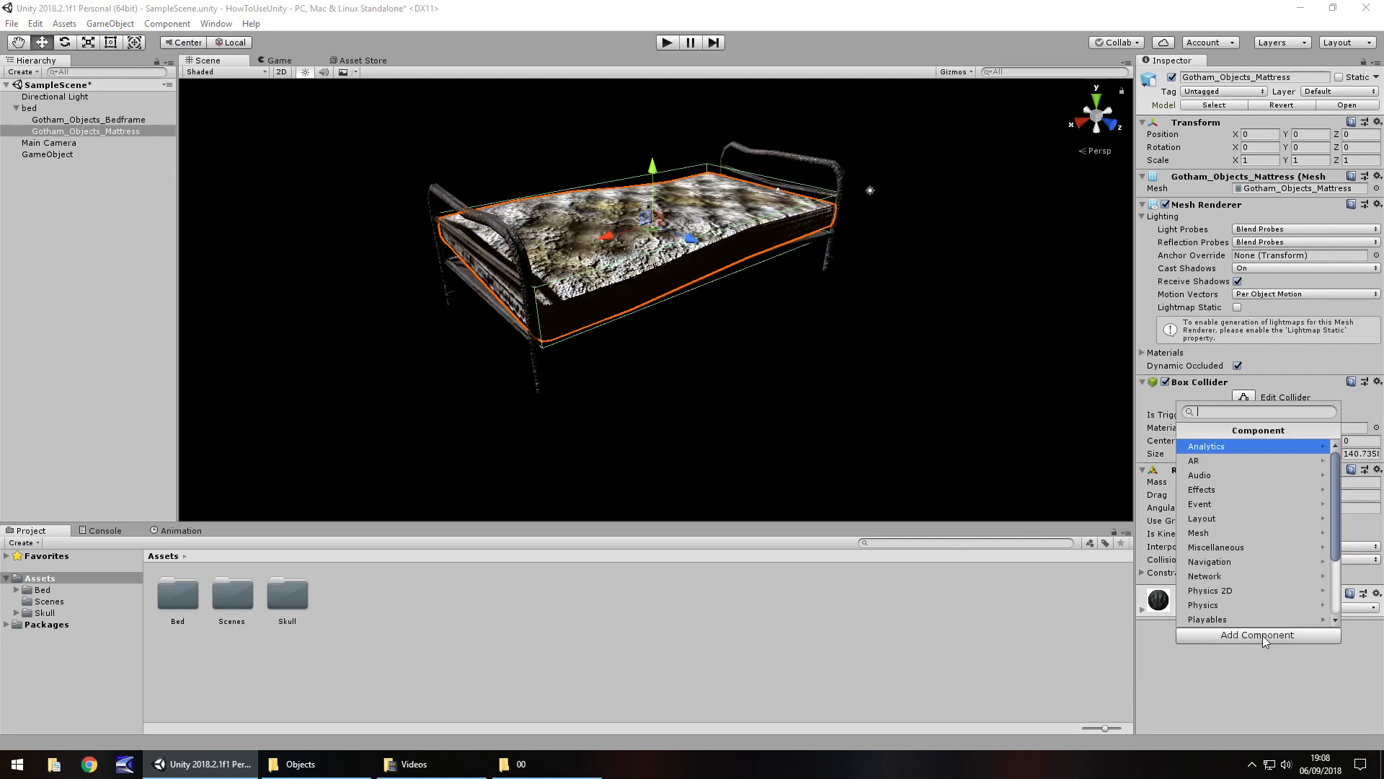
{"action": "scroll", "coordinate": [1254, 584], "scroll_direction": "down", "scroll_amount": 3}
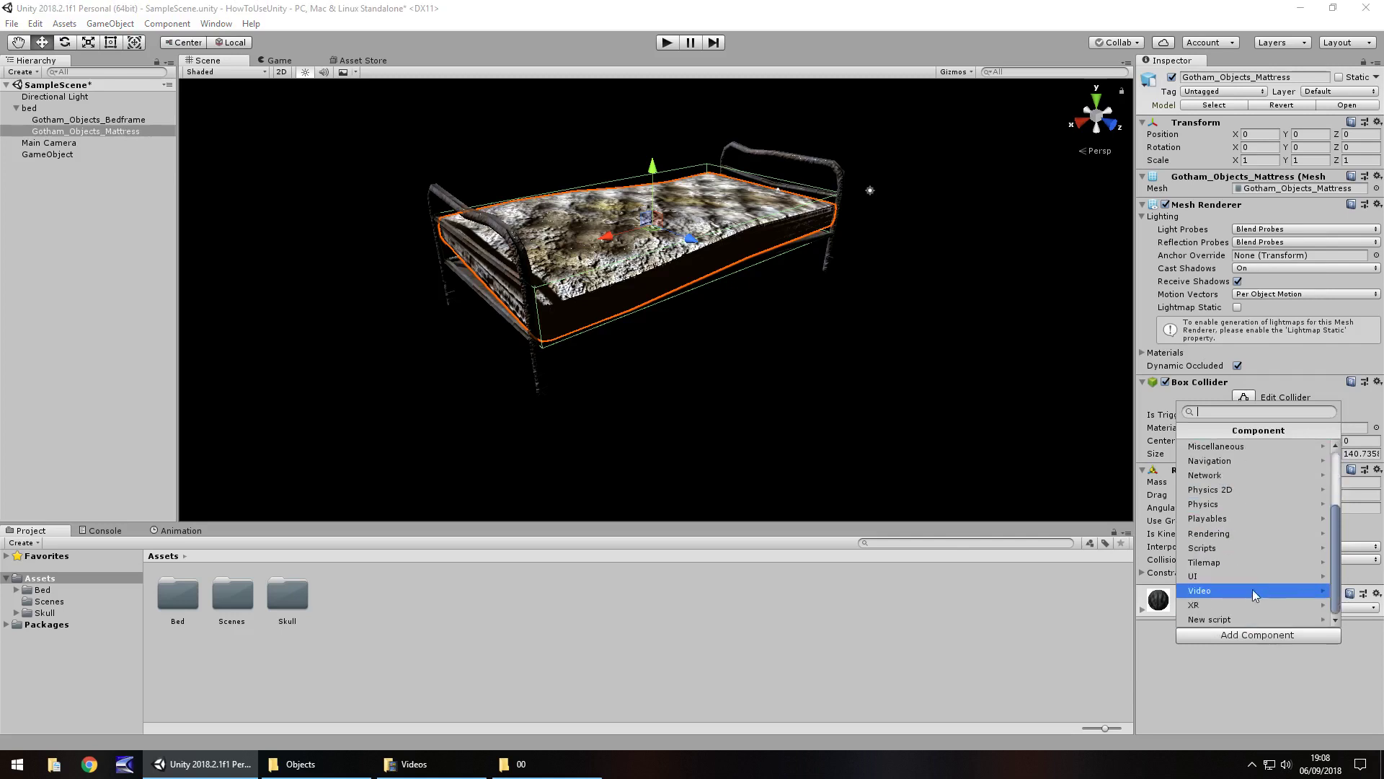
{"action": "left_click", "coordinate": [1209, 618]}
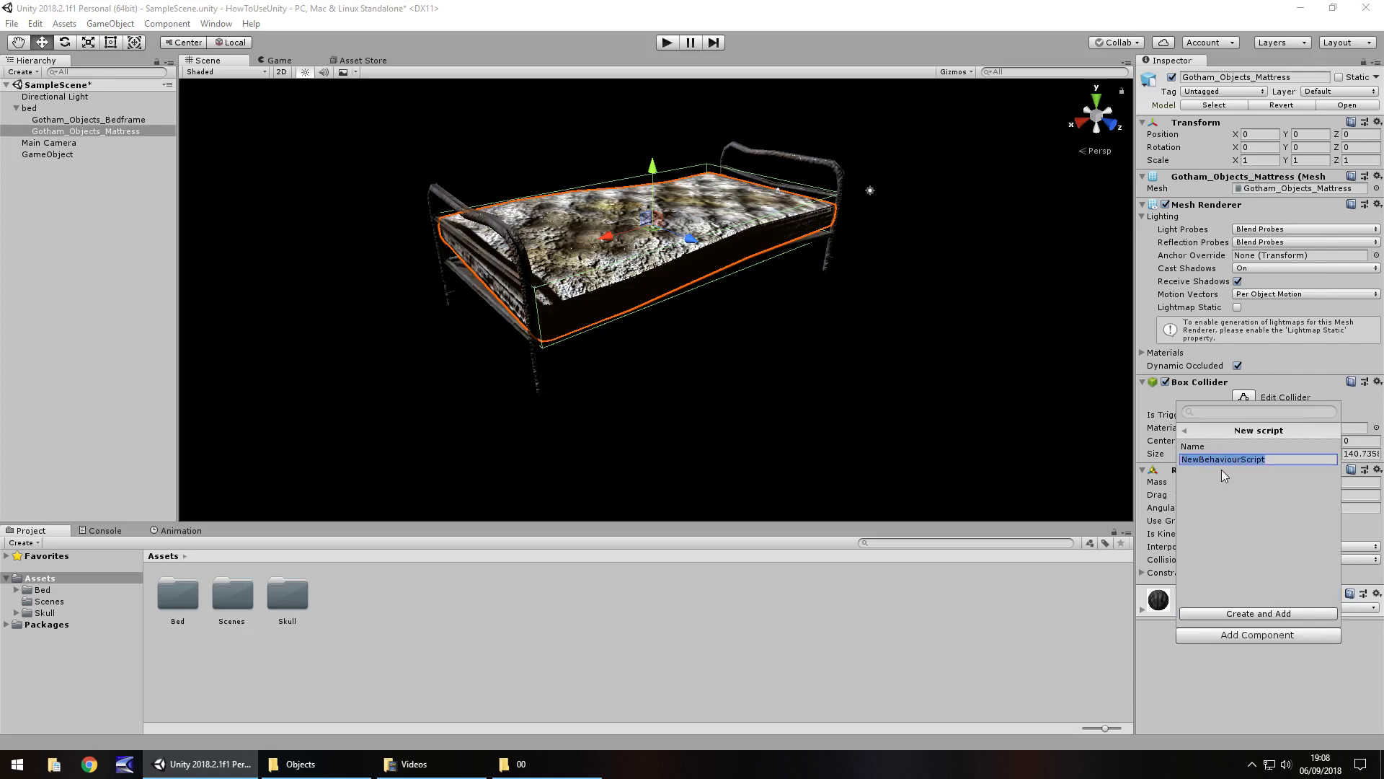
{"action": "left_click", "coordinate": [1200, 694]}
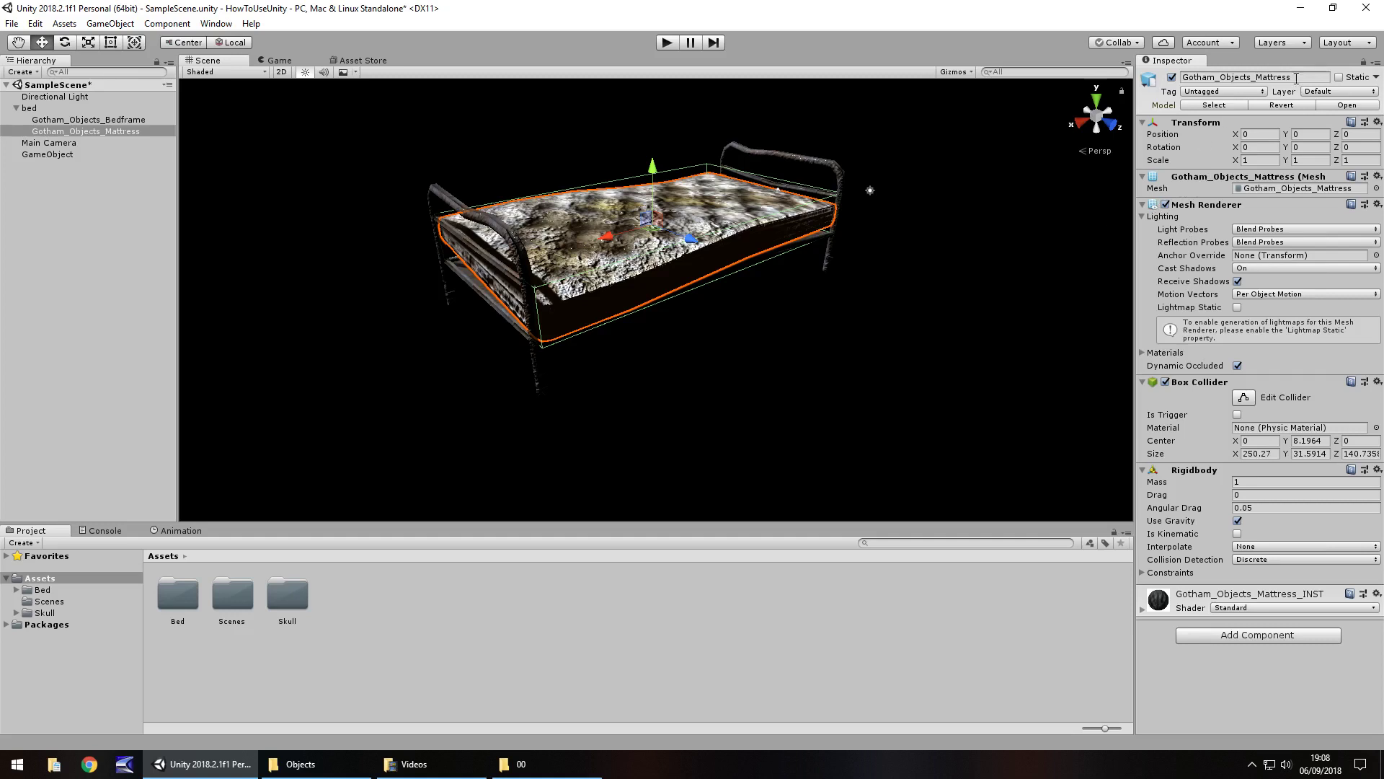
{"action": "left_click", "coordinate": [1377, 67]}
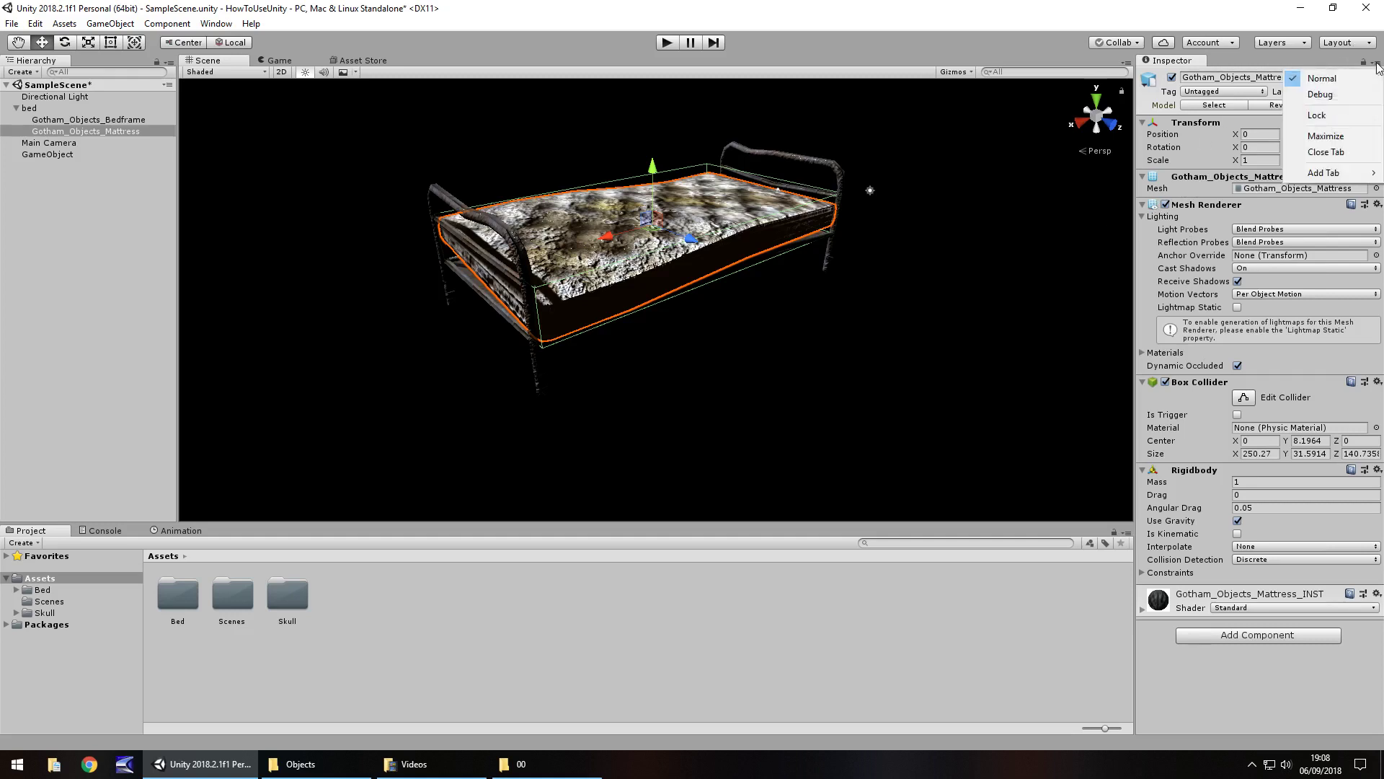
{"action": "left_click", "coordinate": [1324, 95]}
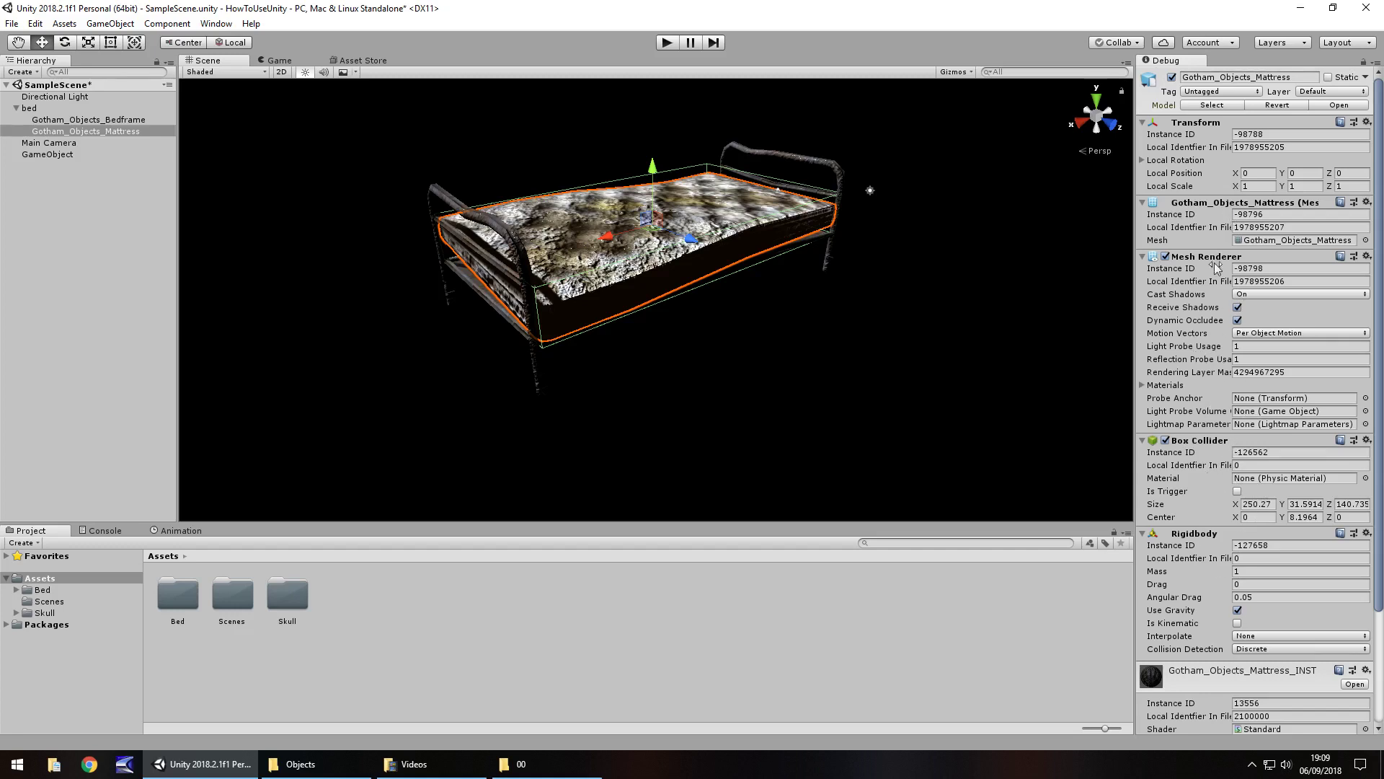
{"action": "left_click", "coordinate": [1376, 63]}
{"action": "left_click", "coordinate": [1319, 77]}
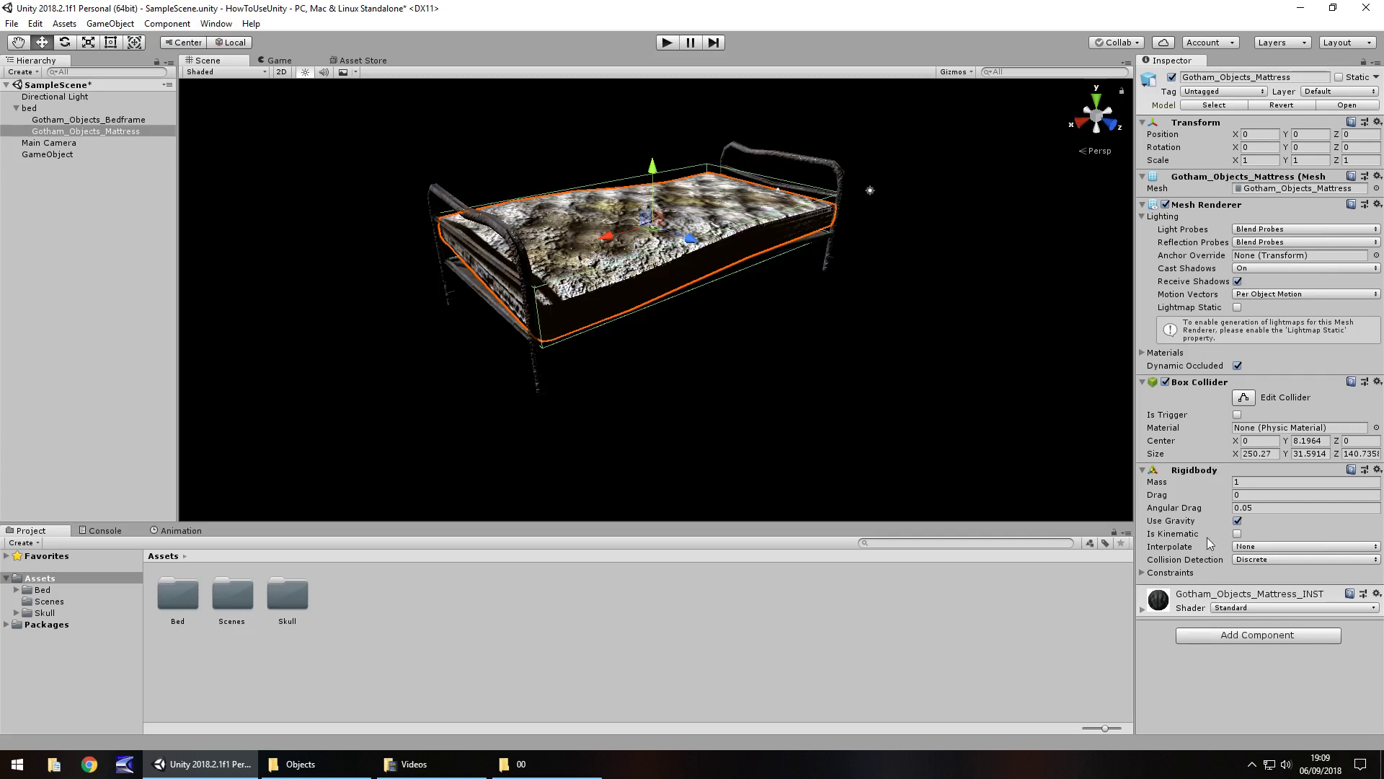
Step: Attach an Effects Halo component of size 5 to the mattress
{"action": "left_click", "coordinate": [1251, 637]}
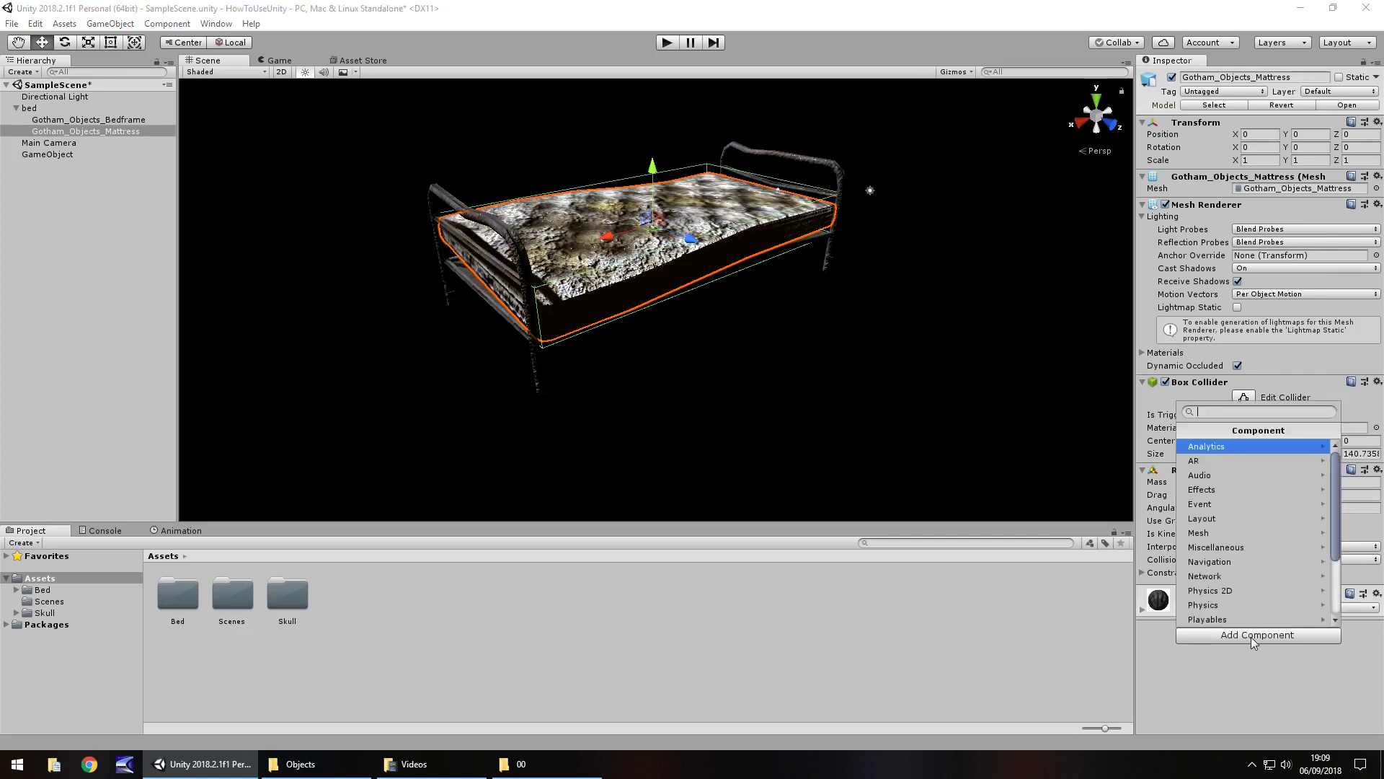
{"action": "left_click", "coordinate": [1207, 491]}
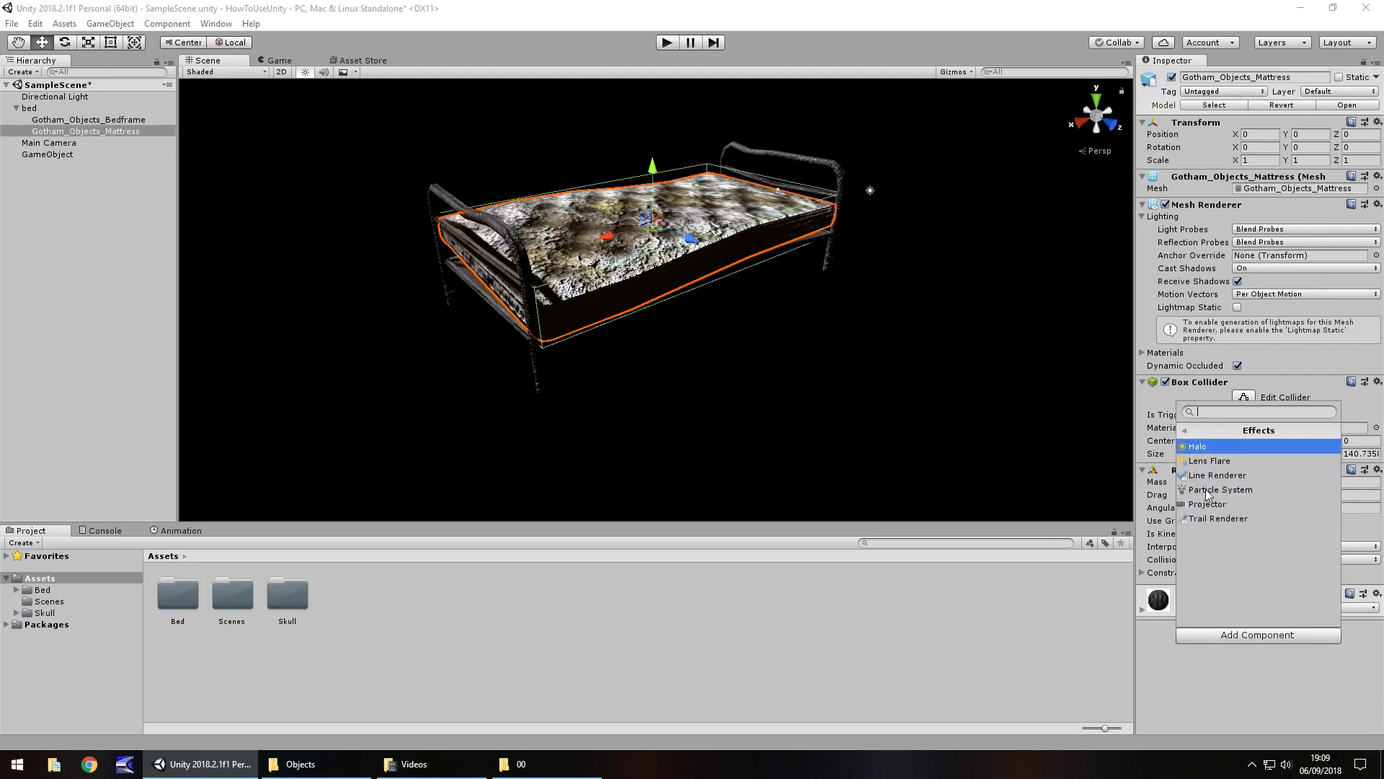
{"action": "left_click", "coordinate": [1205, 447]}
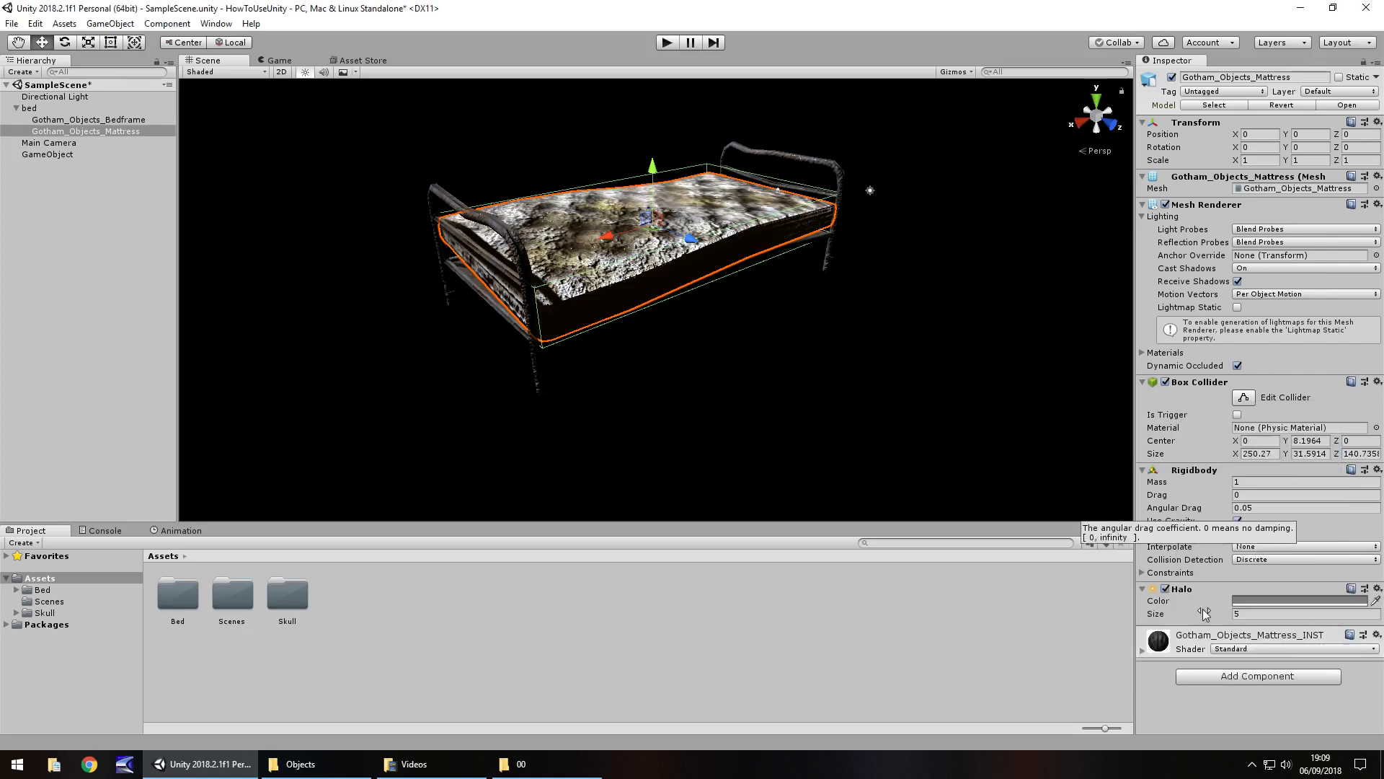